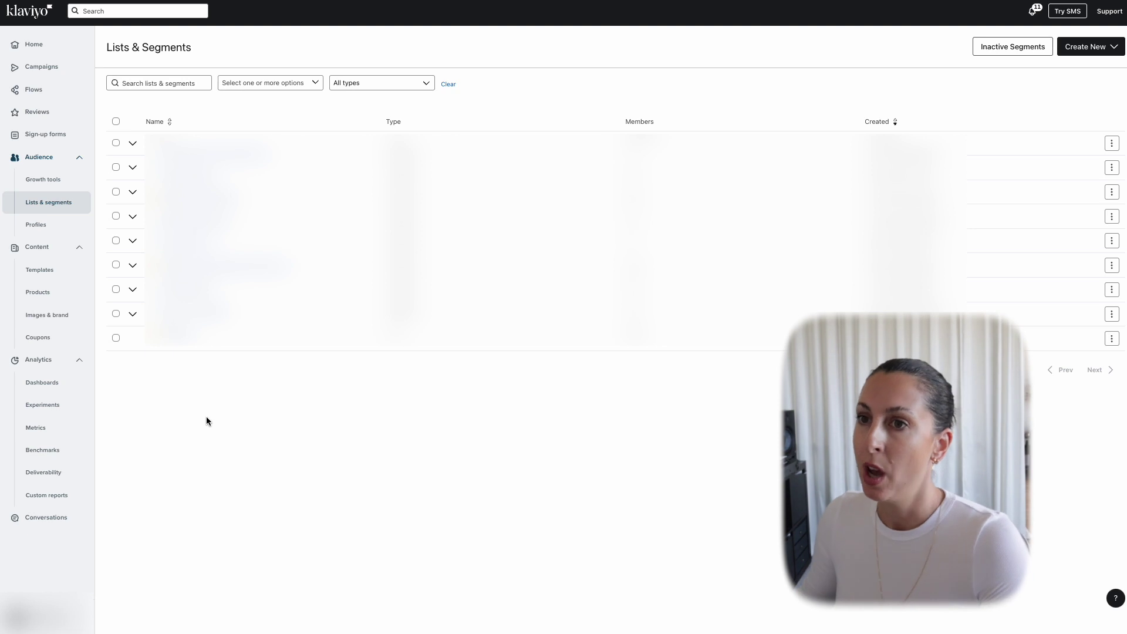
# - Create a new segment named 'Engaged 90 Days' tagged Engaged, with its condition list open
pyautogui.click(74, 157)
pyautogui.click(75, 157)
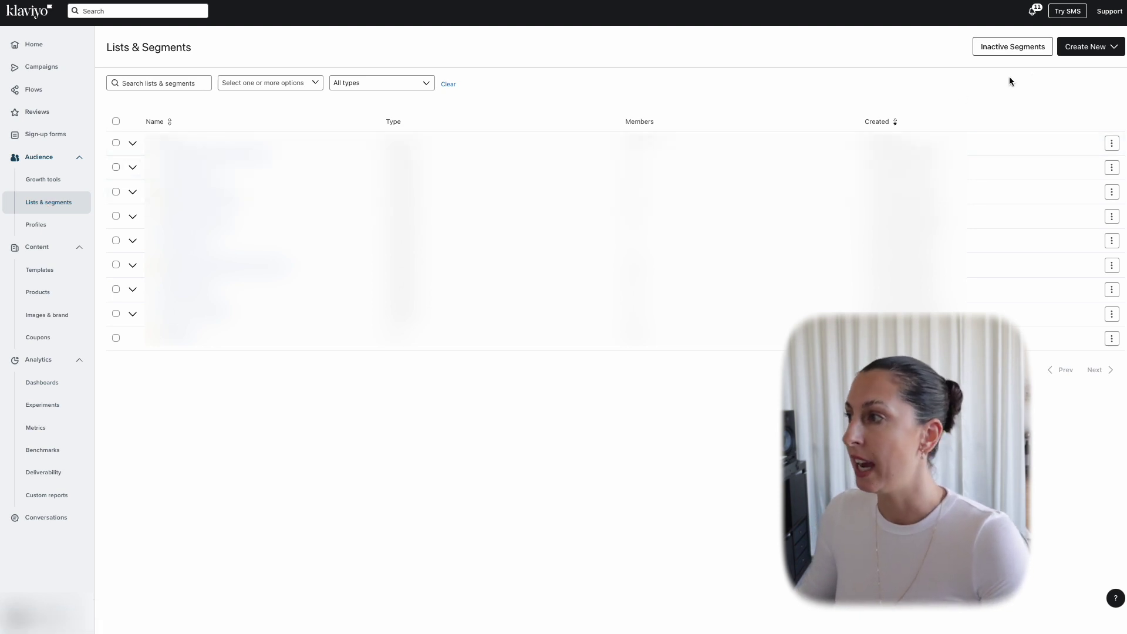
pyautogui.click(1094, 55)
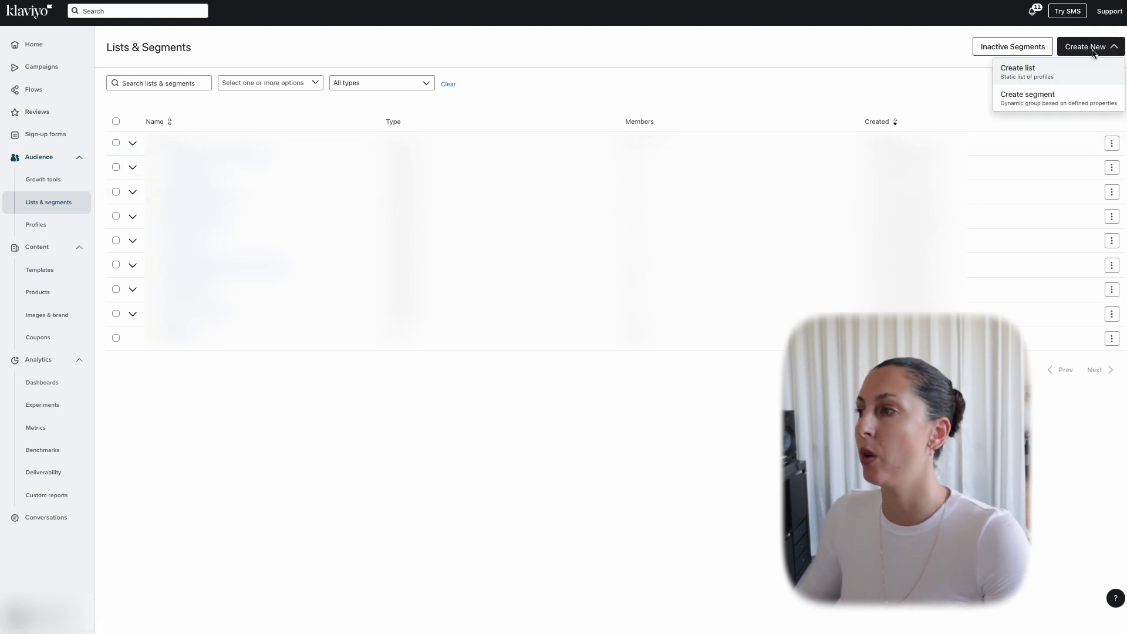
pyautogui.click(1035, 100)
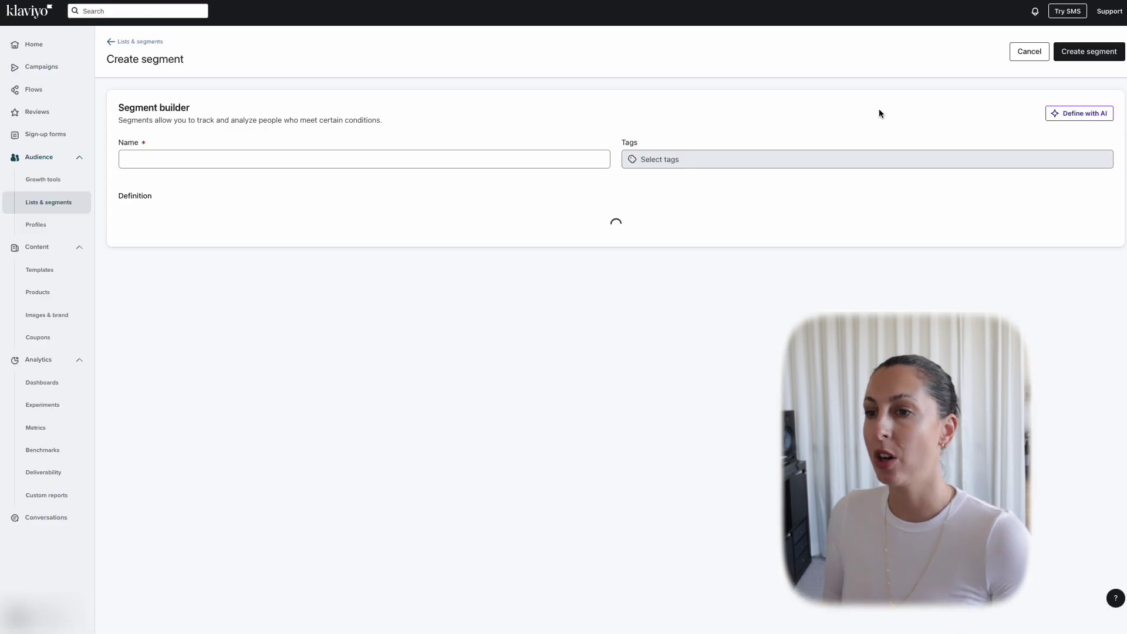
pyautogui.click(158, 222)
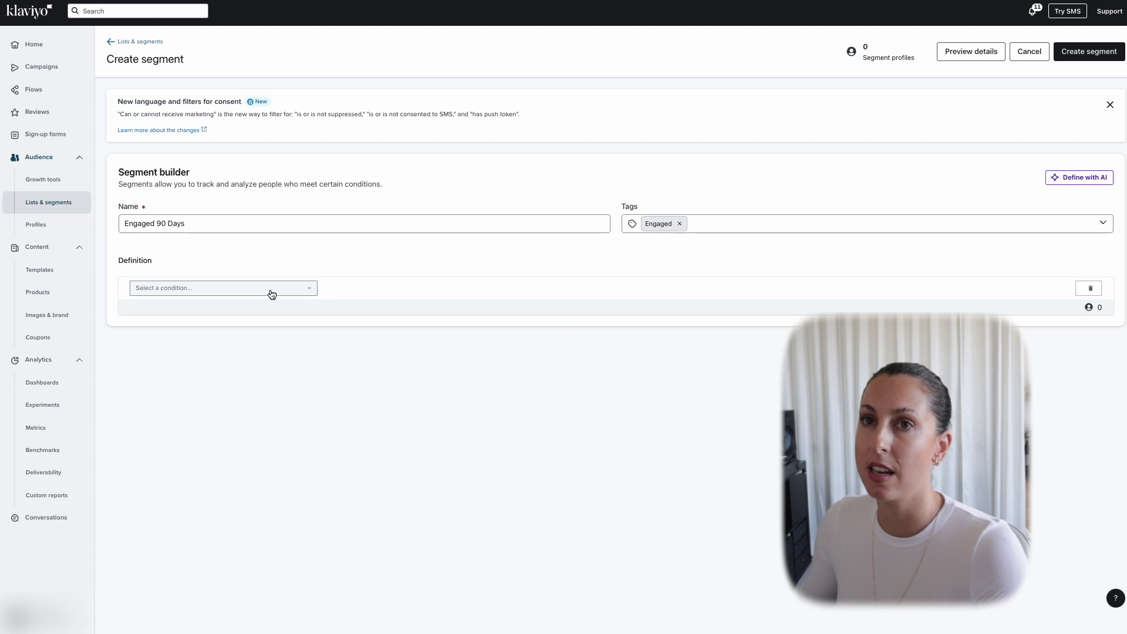
pyautogui.click(272, 290)
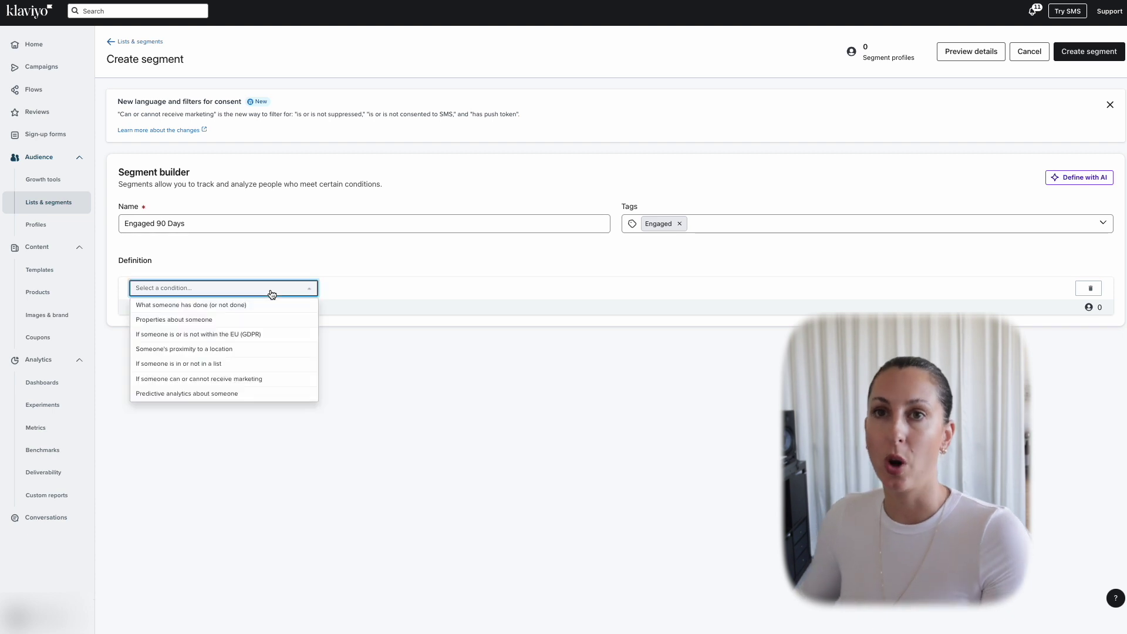
# - Require that profiles can receive email marketing, and add an AND condition on what someone has done
pyautogui.click(223, 380)
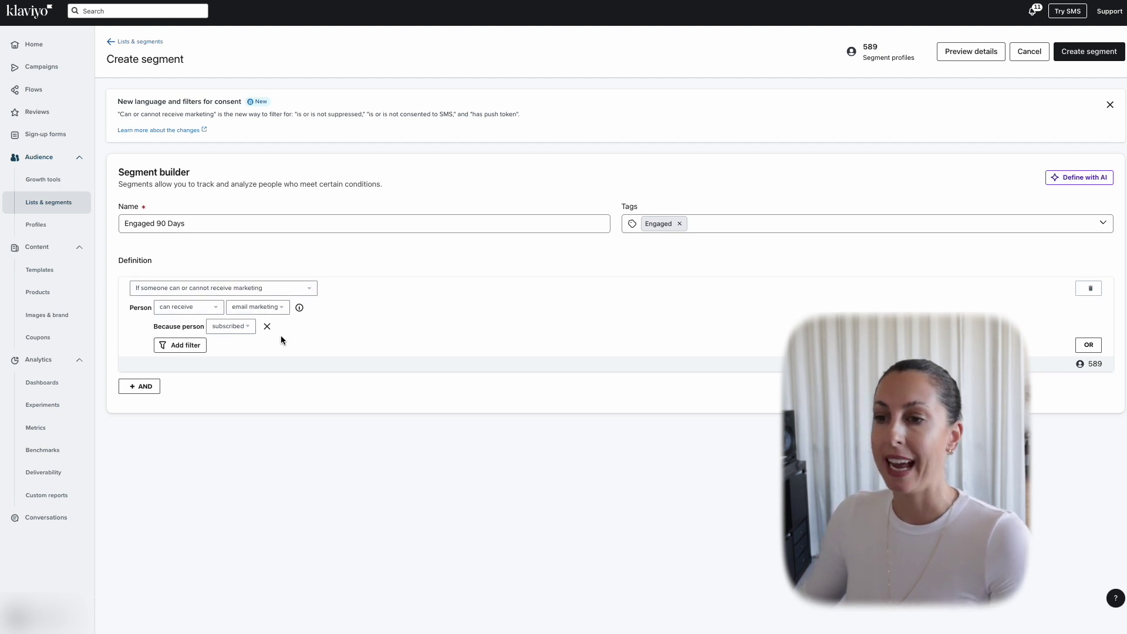
pyautogui.click(141, 387)
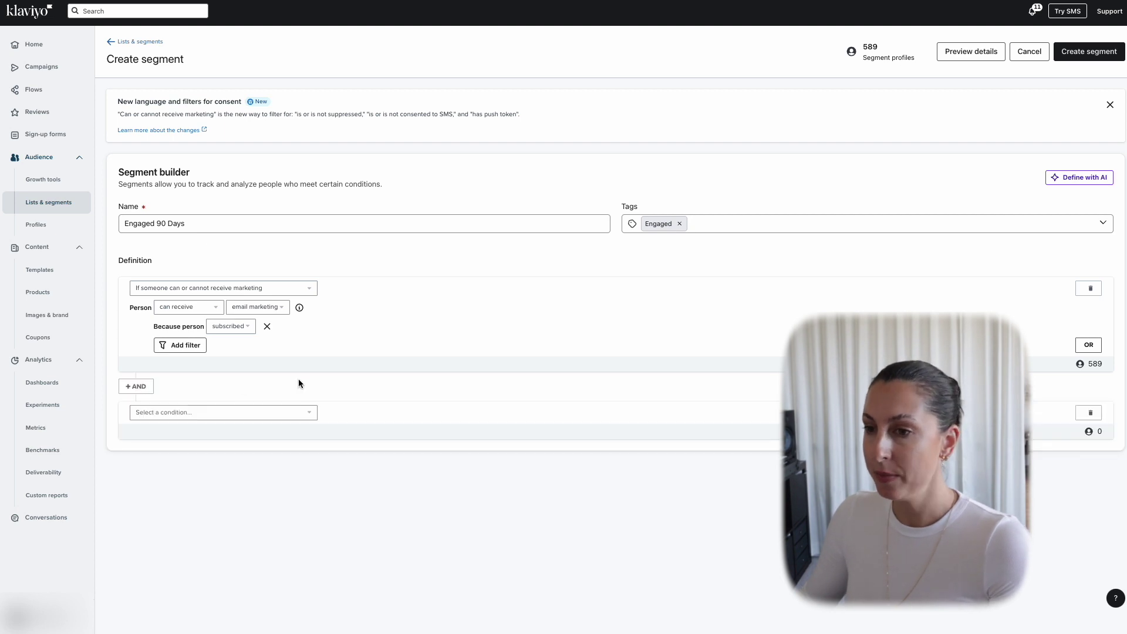
pyautogui.click(218, 412)
pyautogui.click(166, 429)
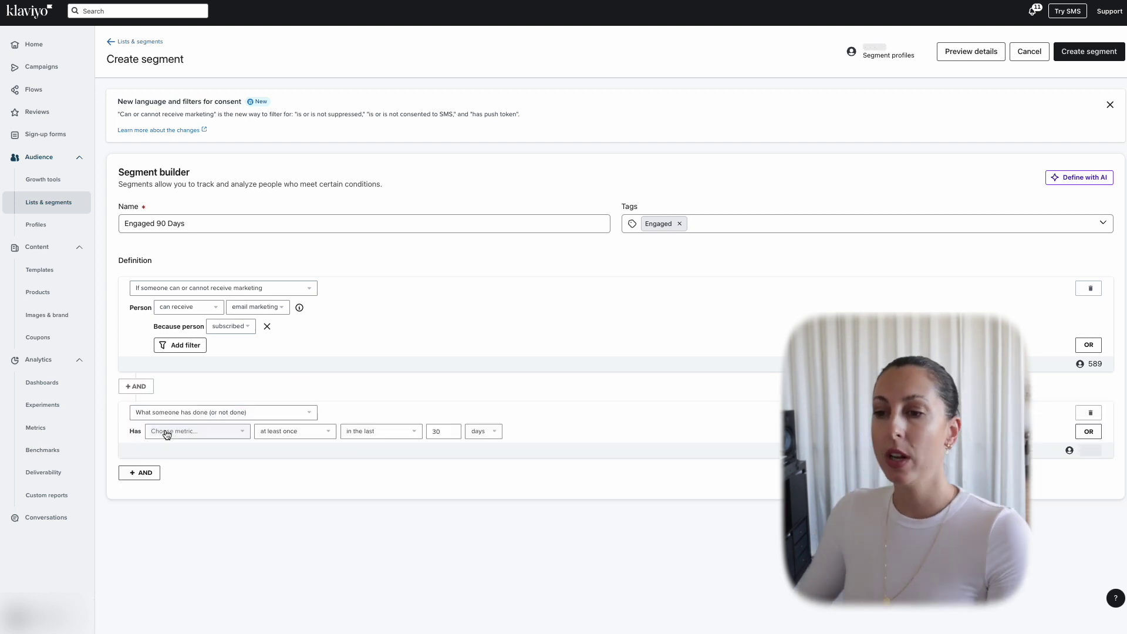
# - Make the new condition Opened Email at least once in the last 90 days
pyautogui.click(194, 432)
pyautogui.write('open')
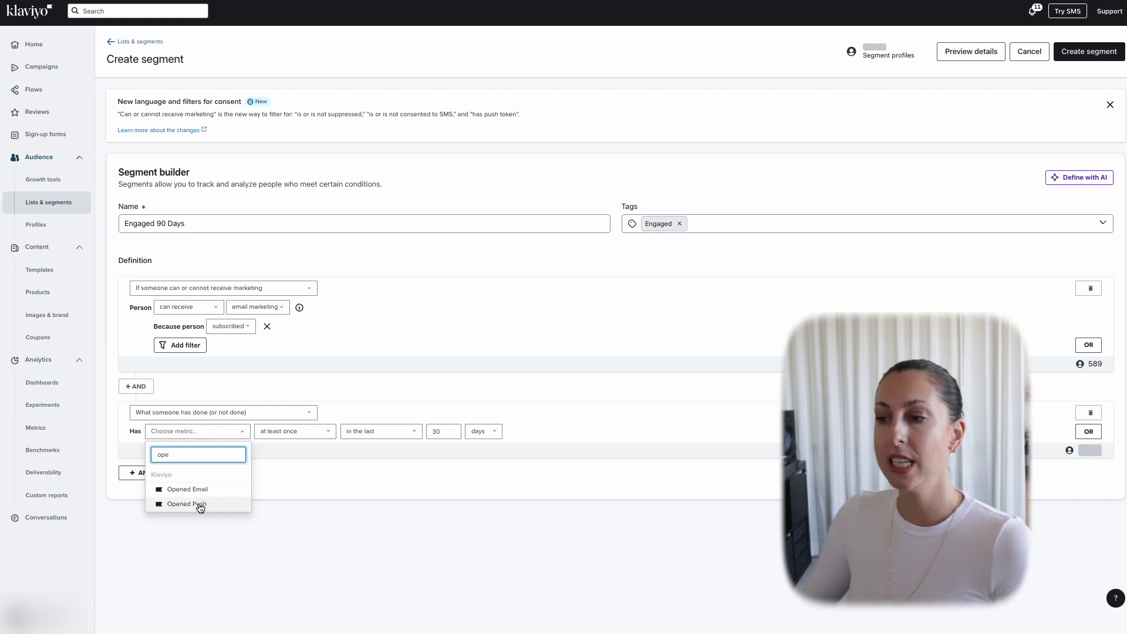
pyautogui.click(197, 503)
pyautogui.doubleClick(439, 431)
pyautogui.write('9')
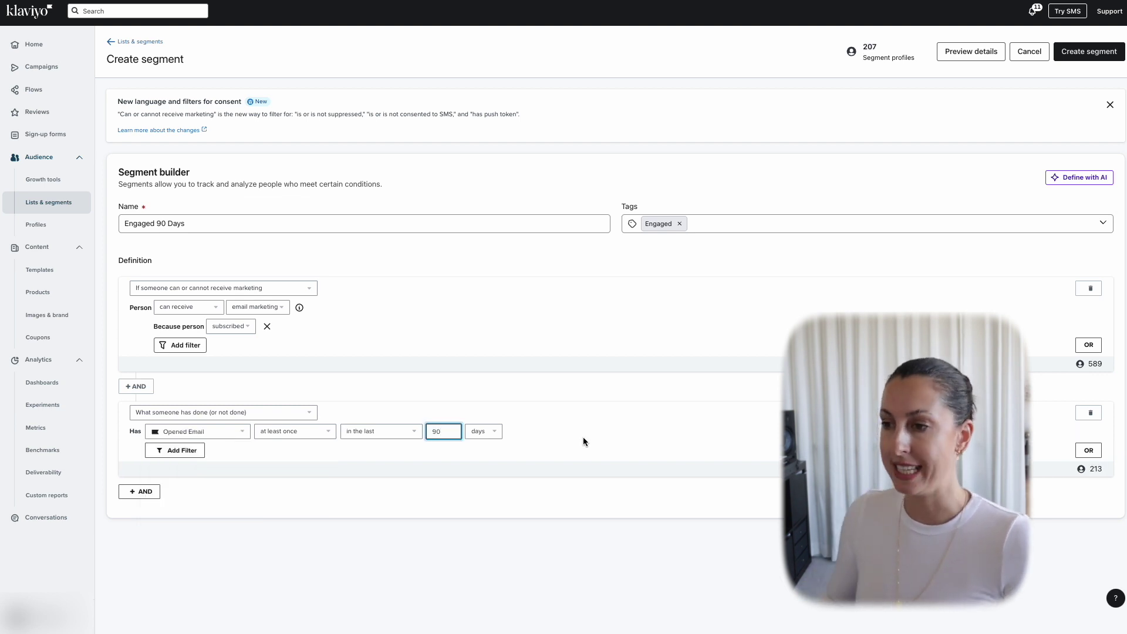
pyautogui.click(509, 423)
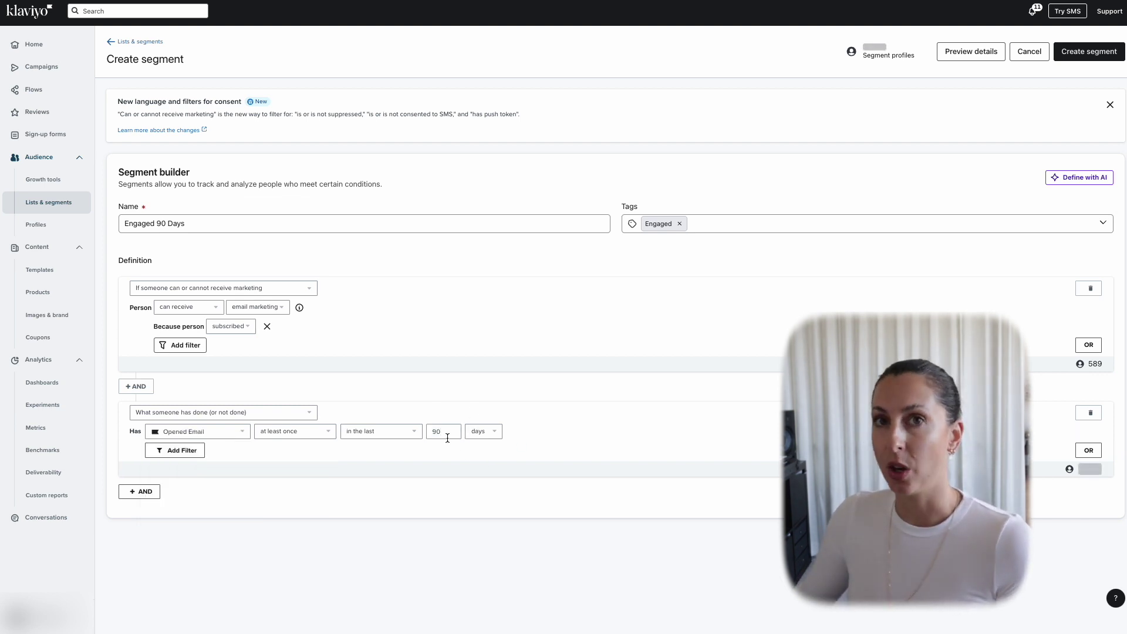
# - Select the full 'Engaged 90 Days' segment name in its field
pyautogui.click(180, 223)
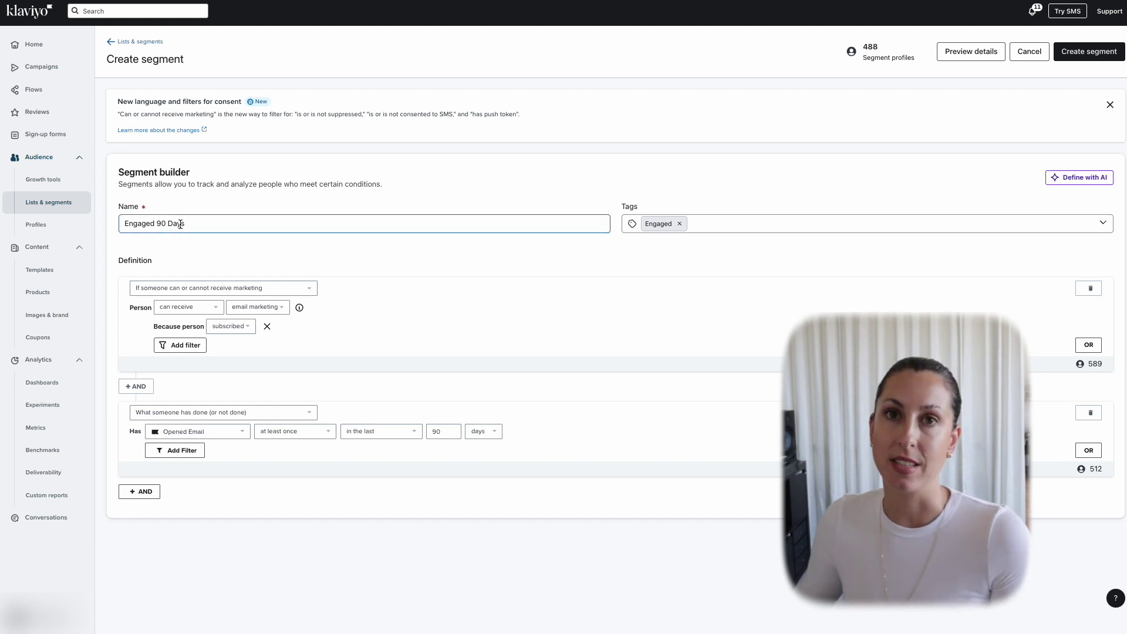
pyautogui.moveTo(186, 224); pyautogui.dragTo(112, 221)
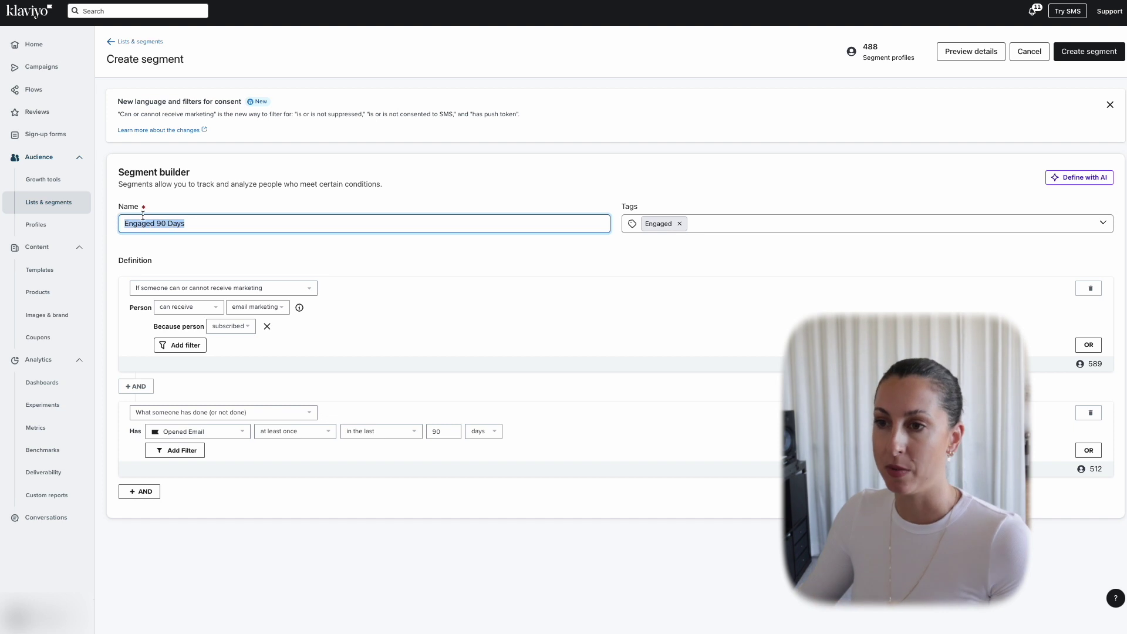
pyautogui.click(462, 464)
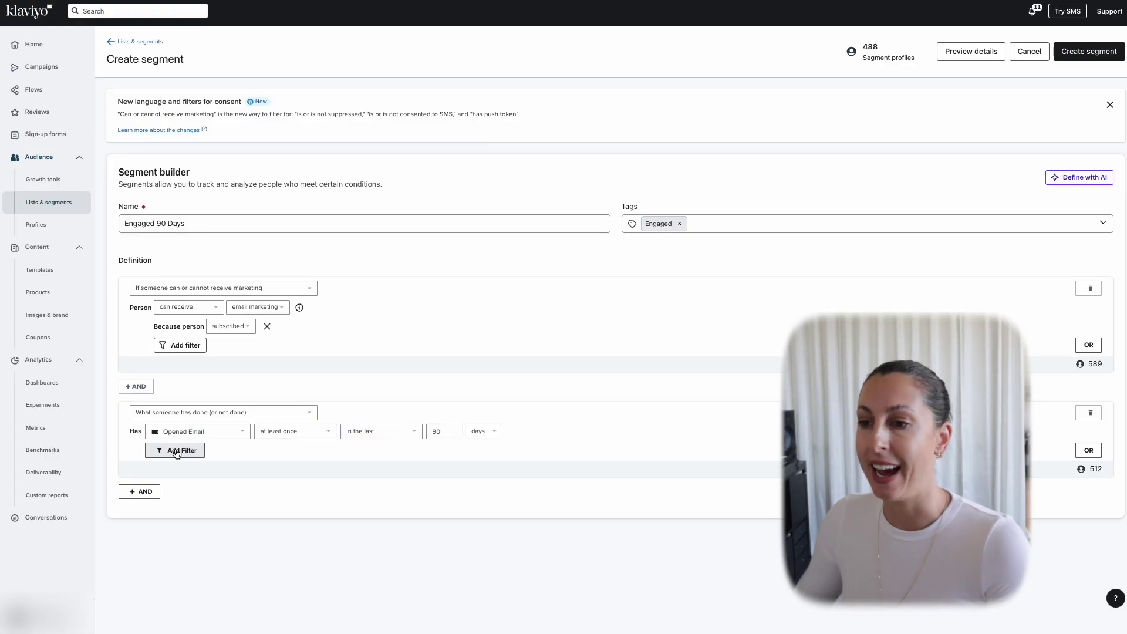
# - Add an empty property filter row under the Opened Email condition
pyautogui.click(176, 453)
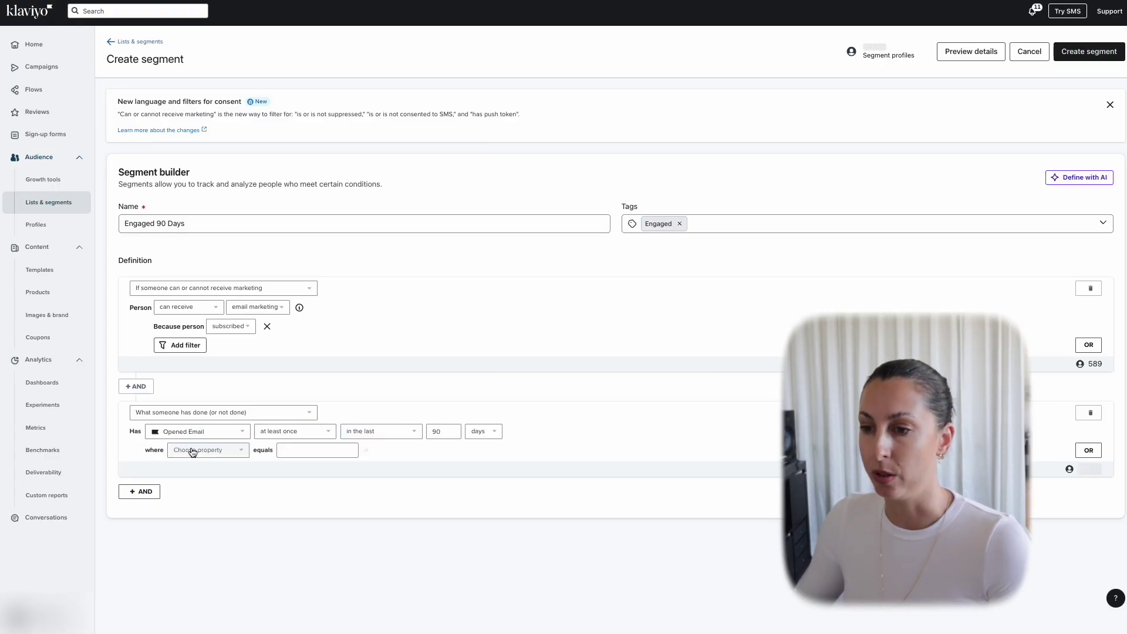
# - Filter Opened Email to Apple Privacy Open equals False
pyautogui.click(207, 453)
pyautogui.click(241, 579)
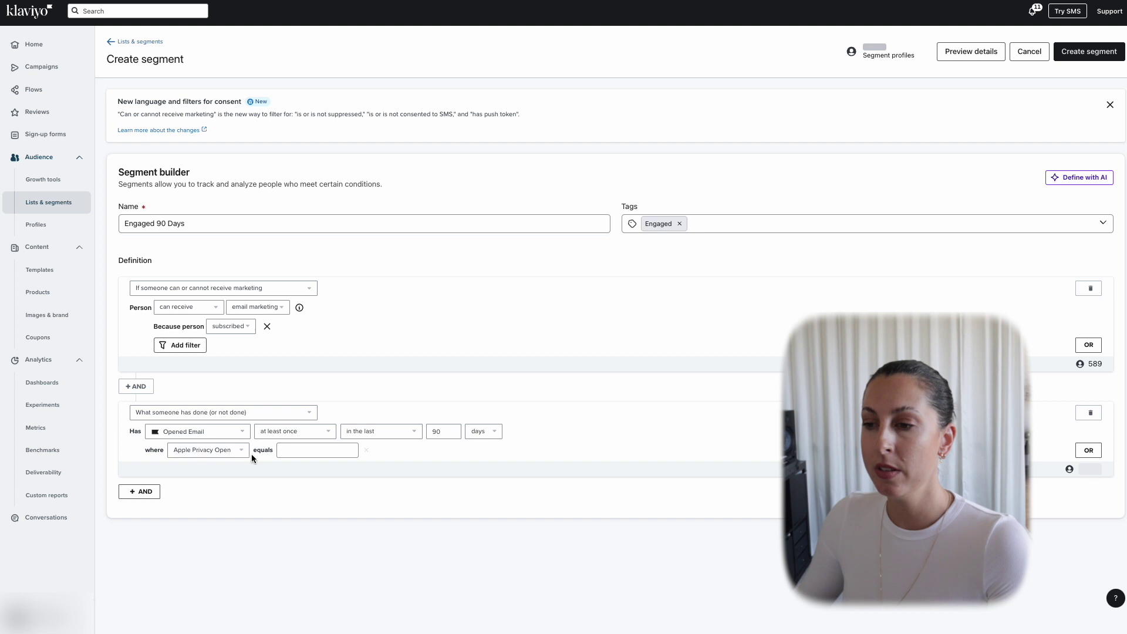
pyautogui.write('False')
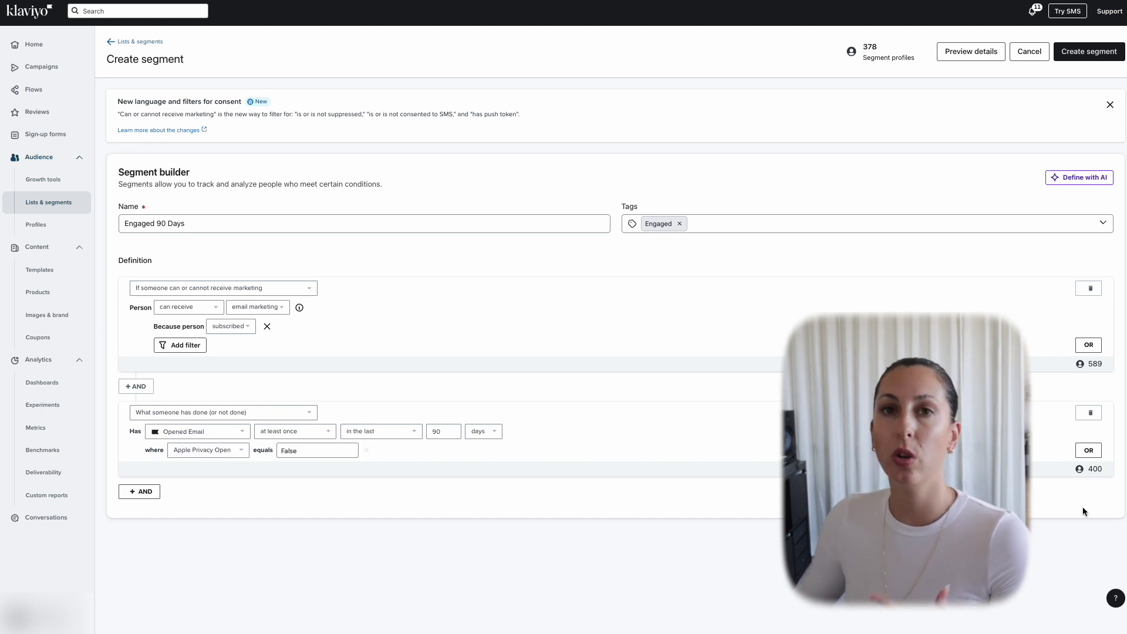
# - Add an OR alternative: Clicked Email in the last 90 days
pyautogui.click(1088, 451)
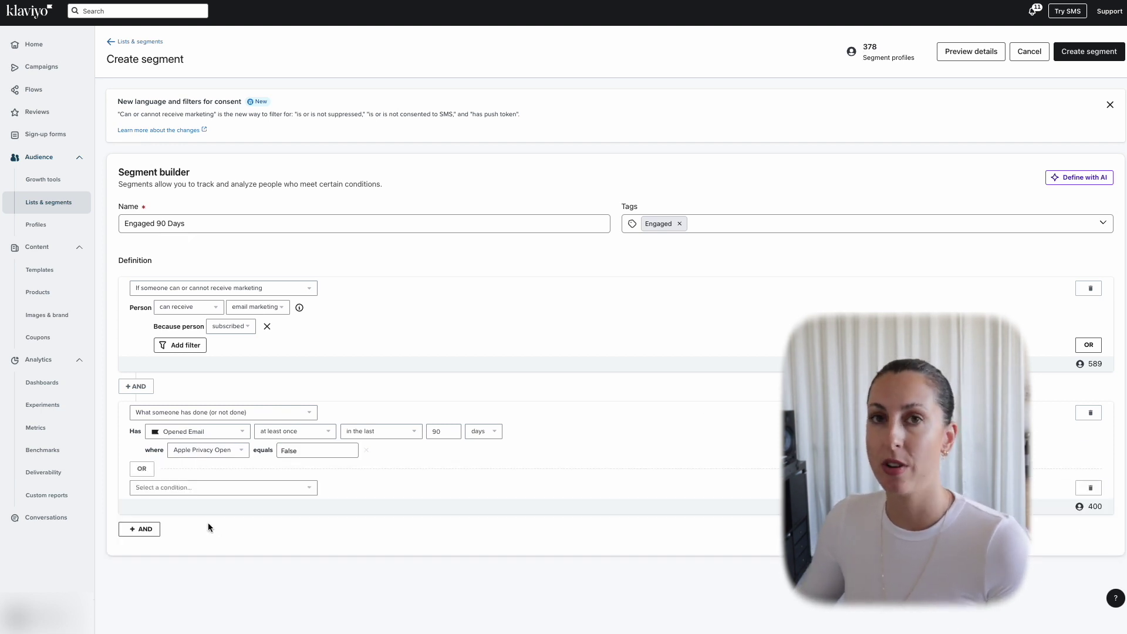
pyautogui.click(182, 491)
pyautogui.click(180, 504)
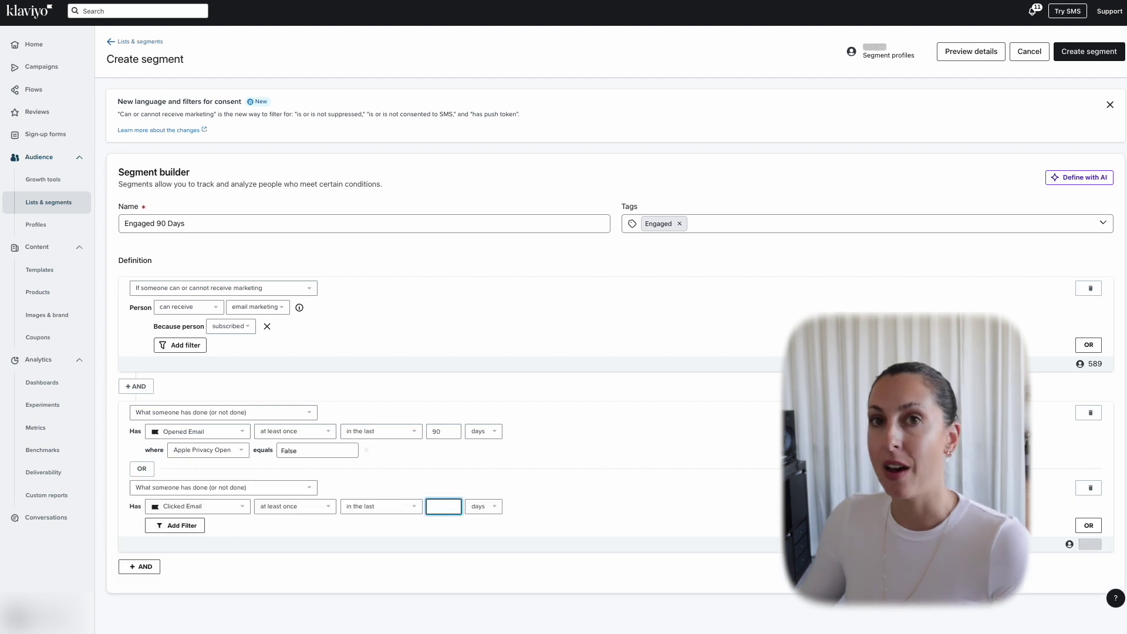
pyautogui.click(458, 533)
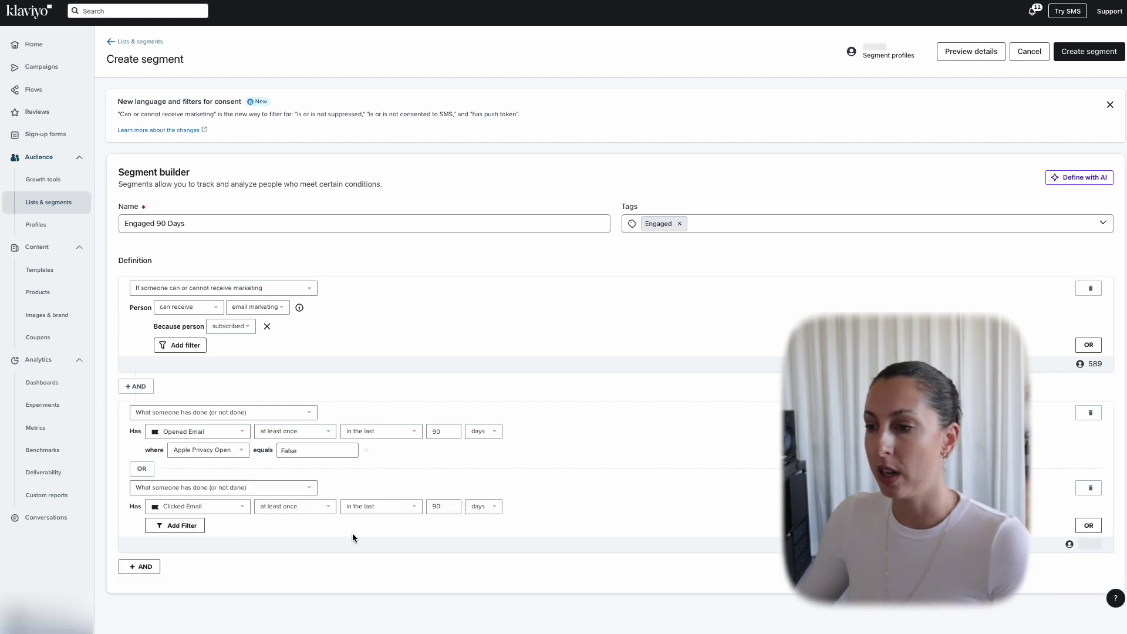
# - Add another OR alternative: Active on Site in the last 90 days
pyautogui.click(1088, 526)
pyautogui.click(182, 561)
pyautogui.click(181, 531)
pyautogui.write('act')
pyautogui.click(187, 476)
pyautogui.doubleClick(444, 579)
pyautogui.write('90')
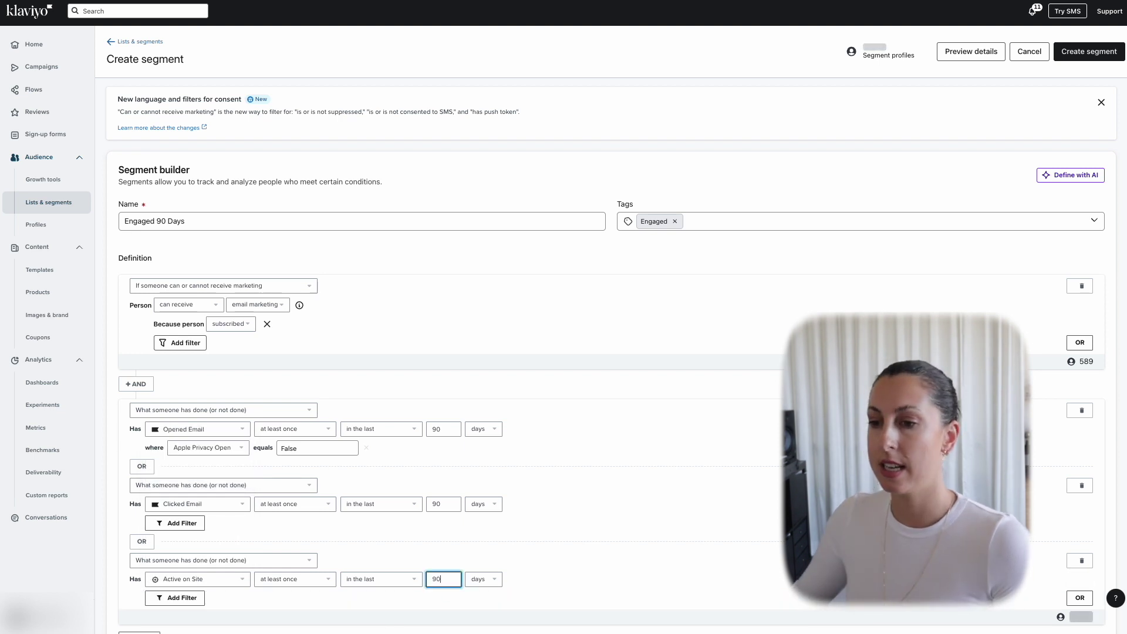
pyautogui.click(1080, 598)
pyautogui.scroll(-1, 665, 455)
# - Choose a condition type for the next OR alternative and scroll through the segment definition
pyautogui.click(189, 560)
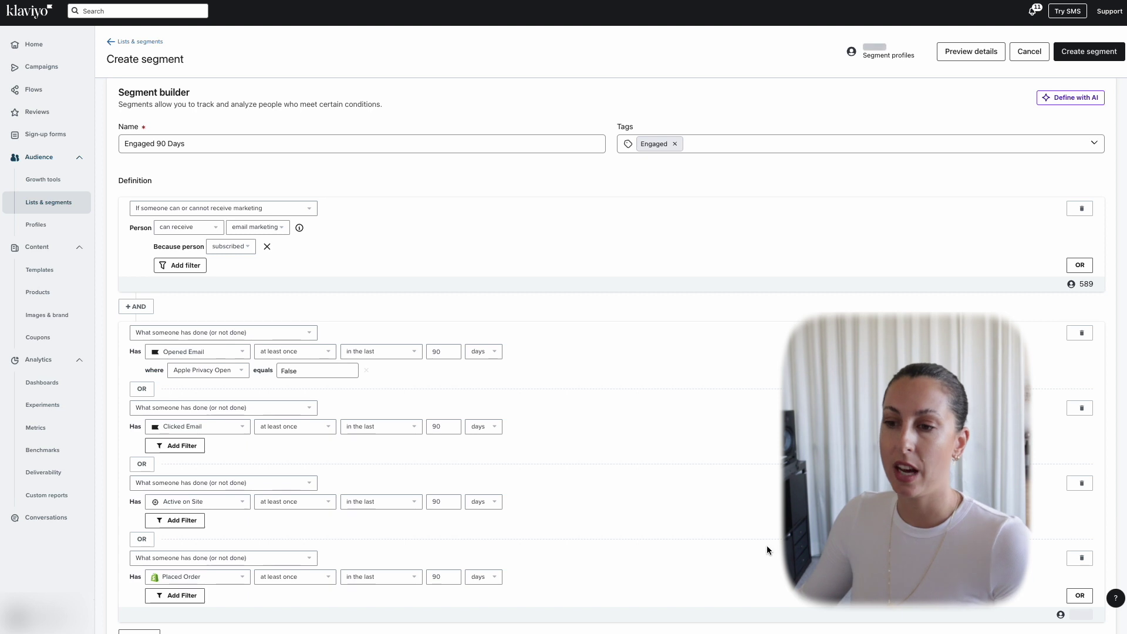
pyautogui.scroll(-1, 612, 352)
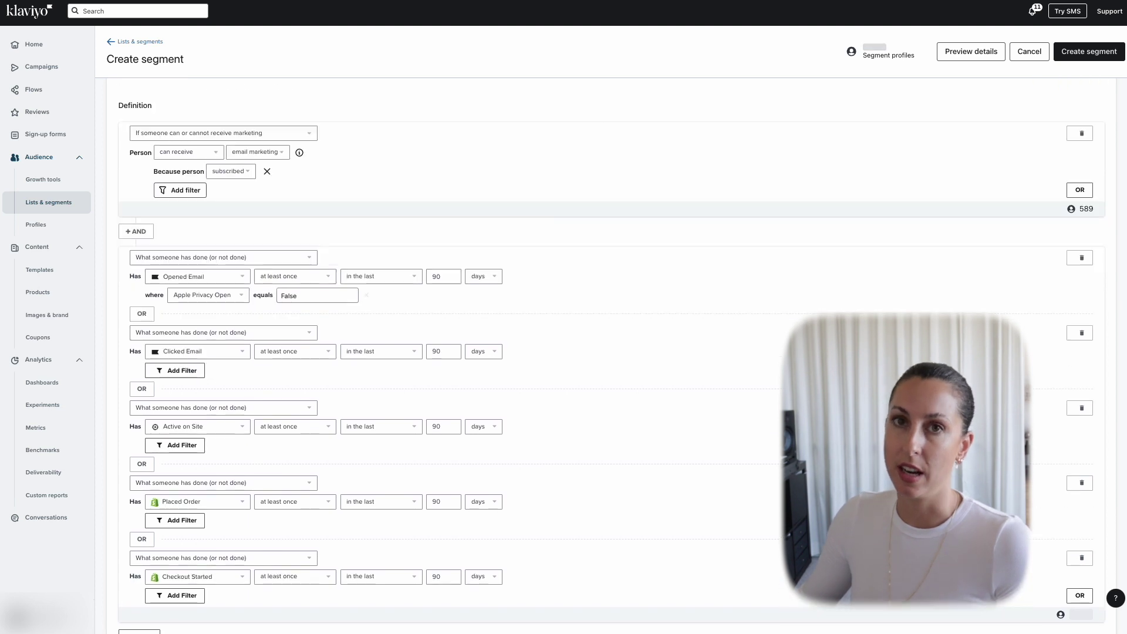
pyautogui.scroll(-1, 622, 514)
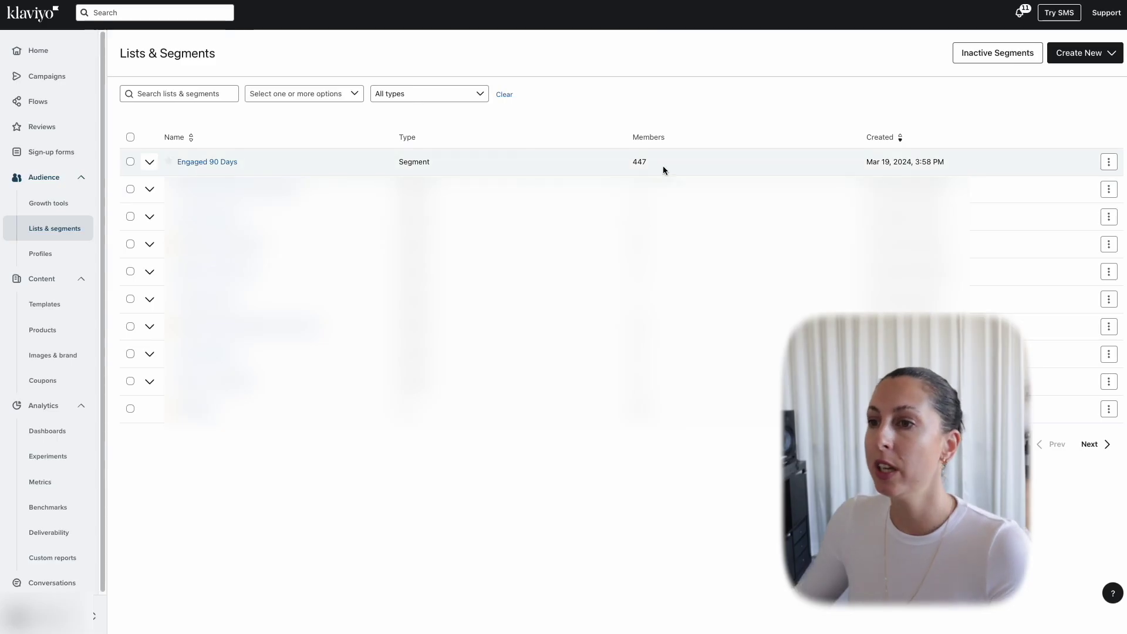
# - Clone Engaged 90 Days and rename the copy to 'Engaged 30 Days'
pyautogui.click(1109, 163)
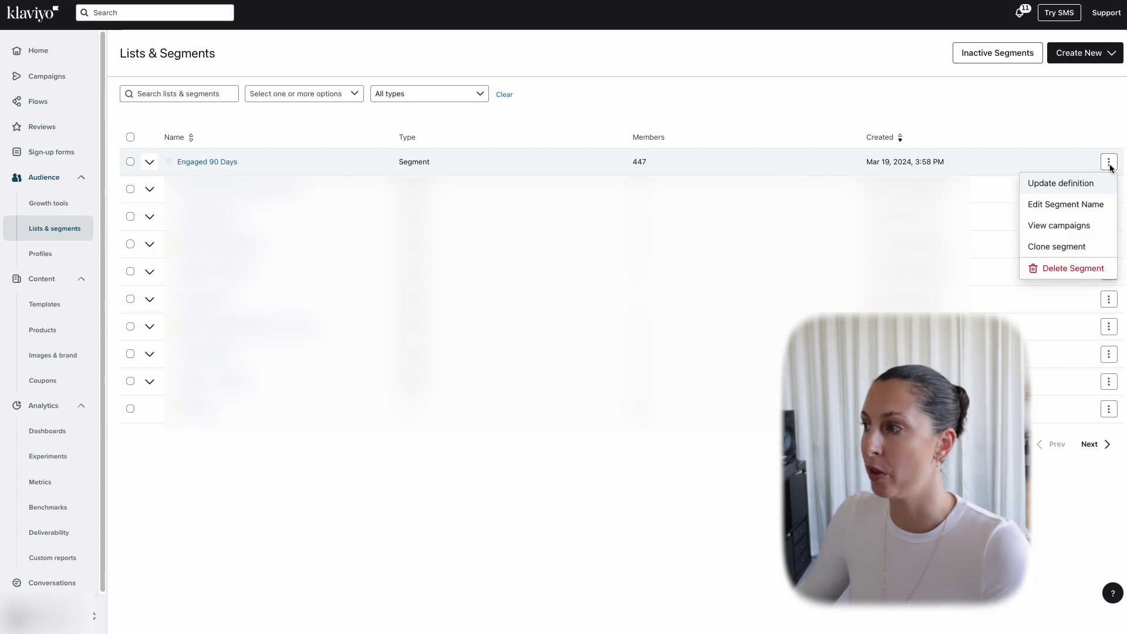
pyautogui.click(1053, 247)
pyautogui.click(183, 252)
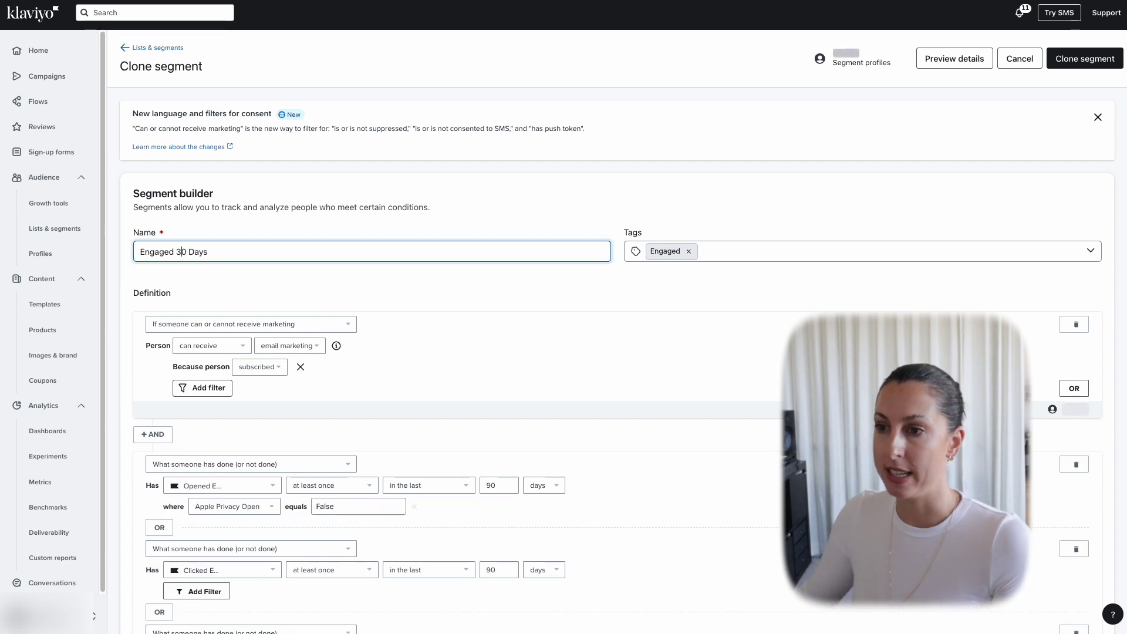
pyautogui.scroll(-4, 430, 296)
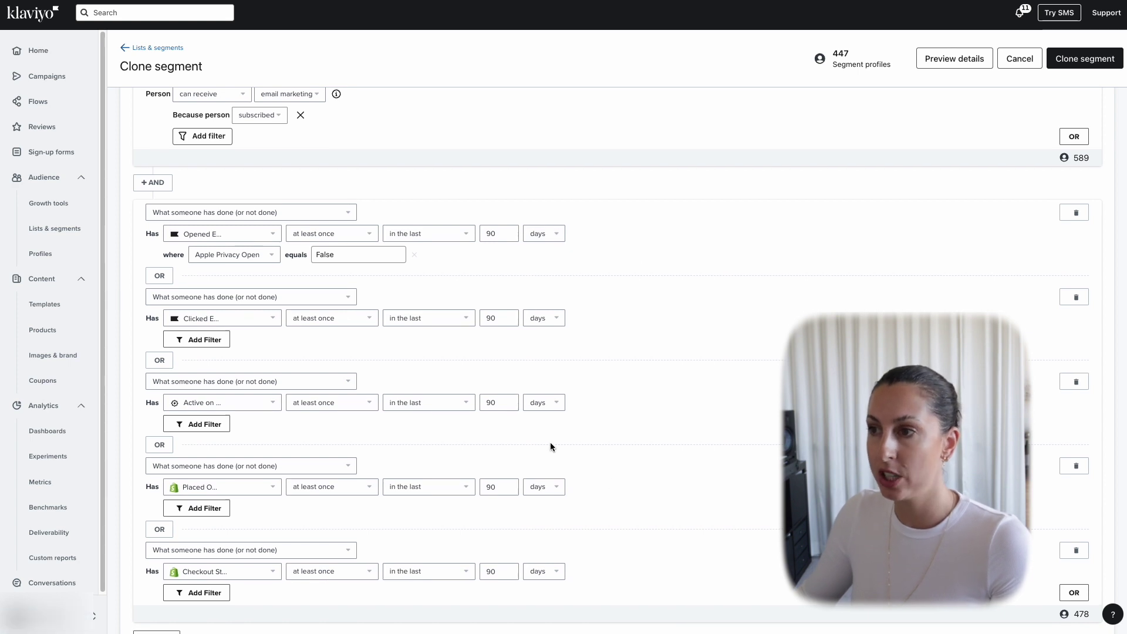
pyautogui.scroll(-1, 568, 289)
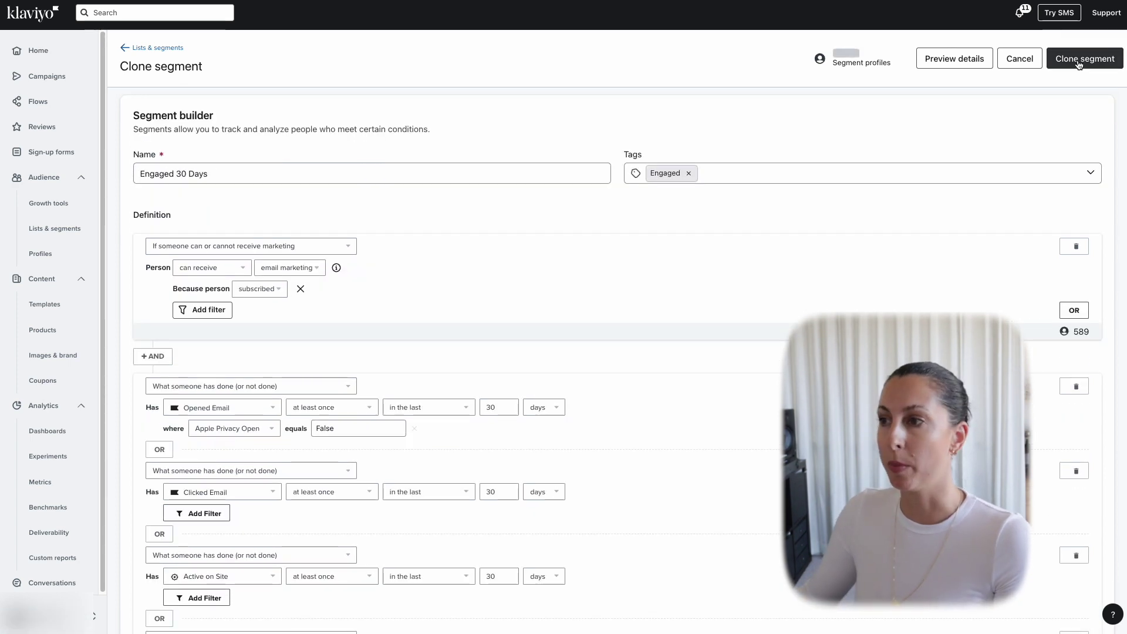